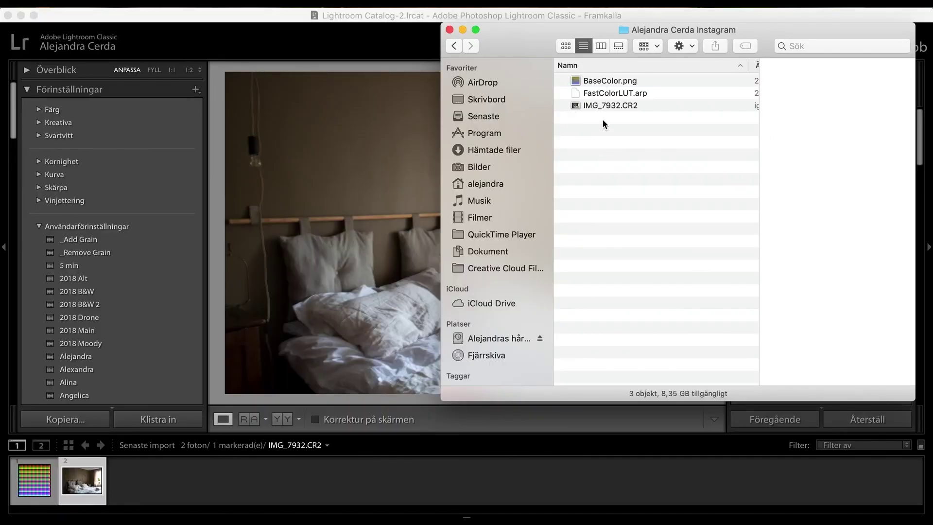
# - Minimize the Finder project folder window to uncover Lightroom's Develop module
pyautogui.click(463, 30)
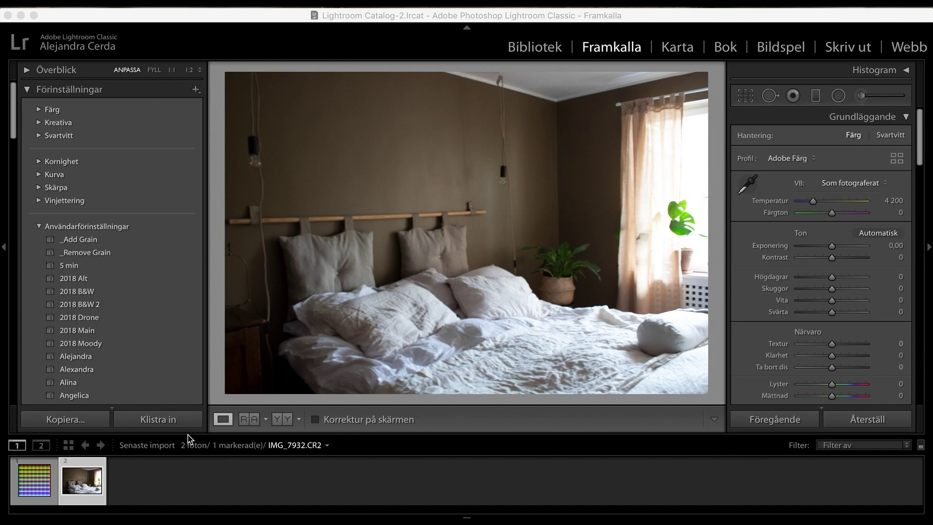
# - Preview the Ecosphere, Ecosphere 2, Fempowerment2 and Kläder presets, then apply Köttbyn to the photo
pyautogui.scroll(-10, 120, 284)
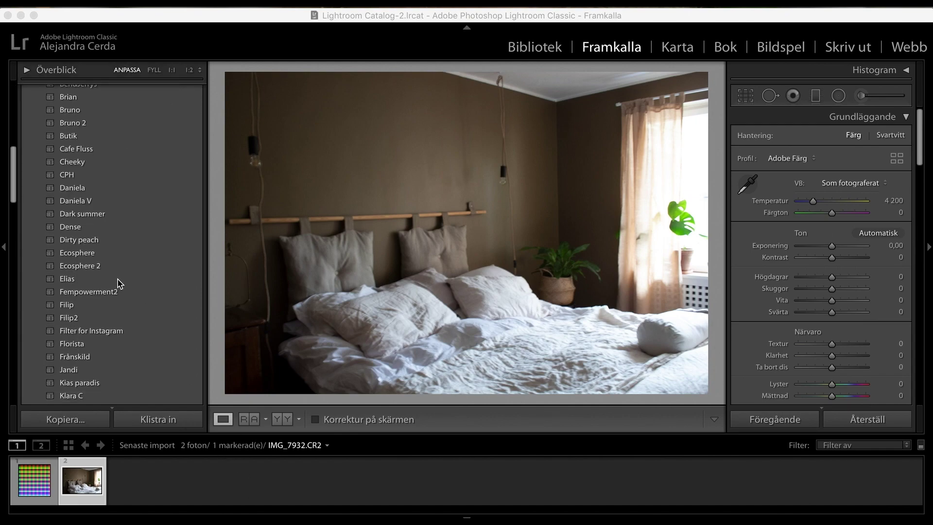
pyautogui.click(86, 257)
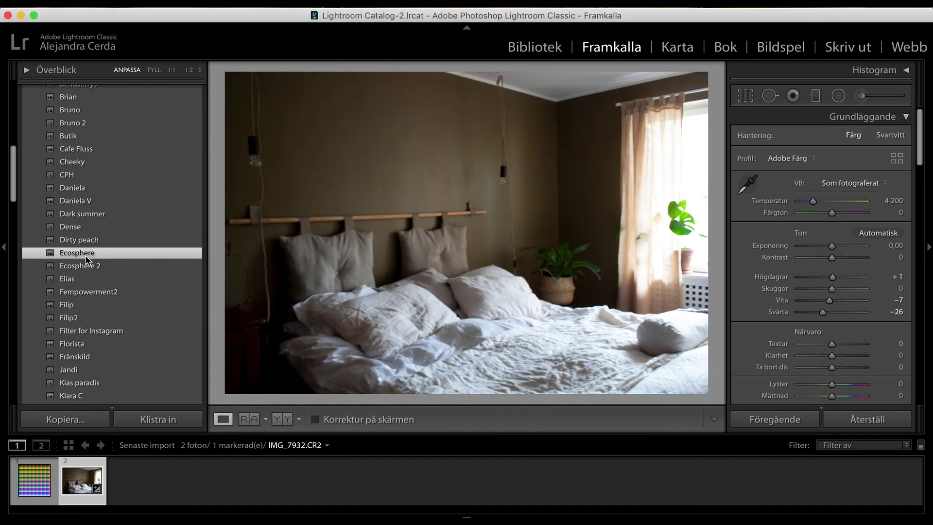
pyautogui.click(78, 267)
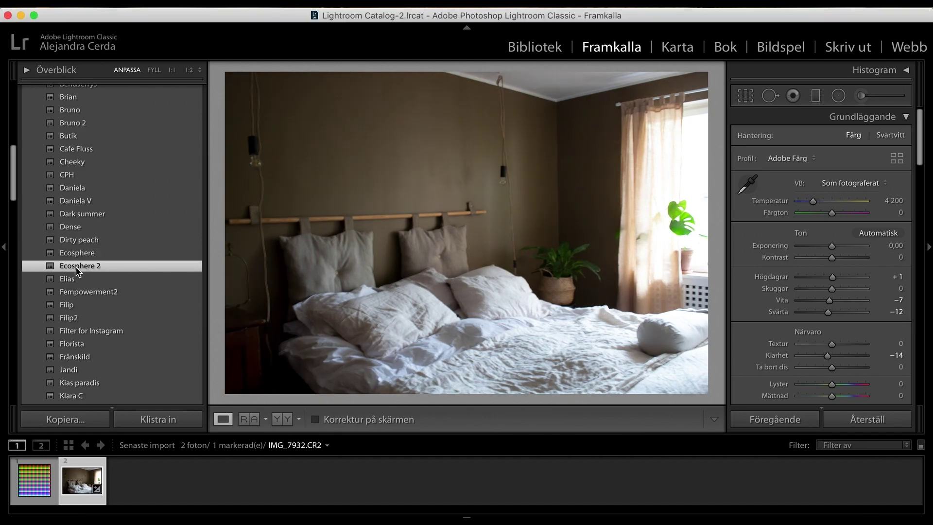
pyautogui.click(75, 293)
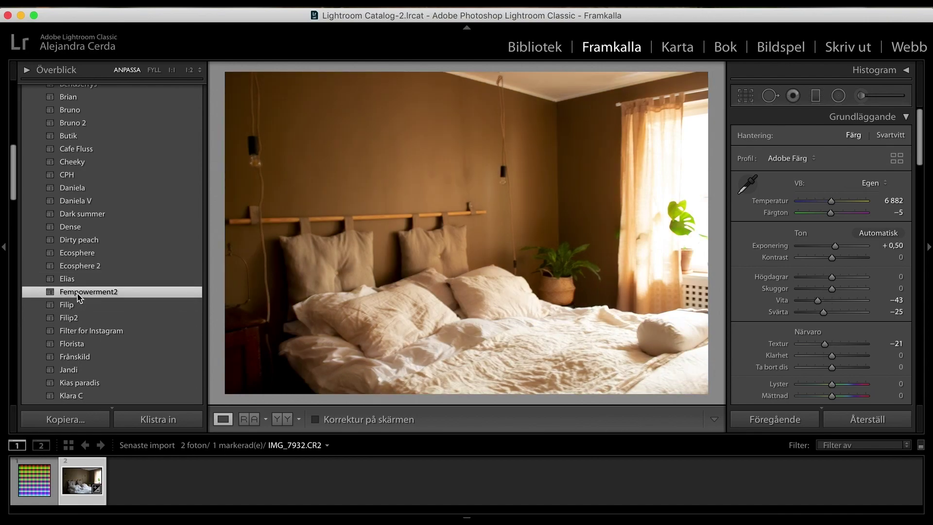
pyautogui.scroll(-5, 78, 296)
pyautogui.click(81, 286)
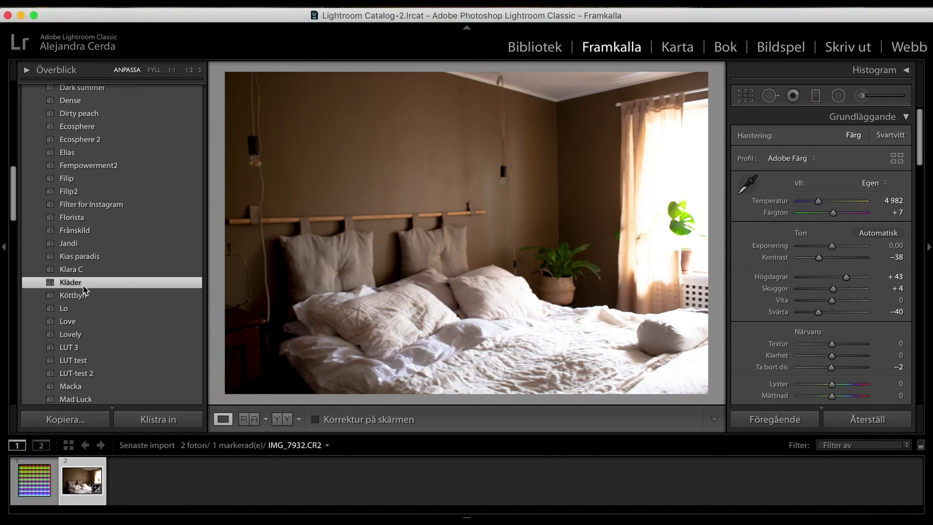
pyautogui.click(81, 295)
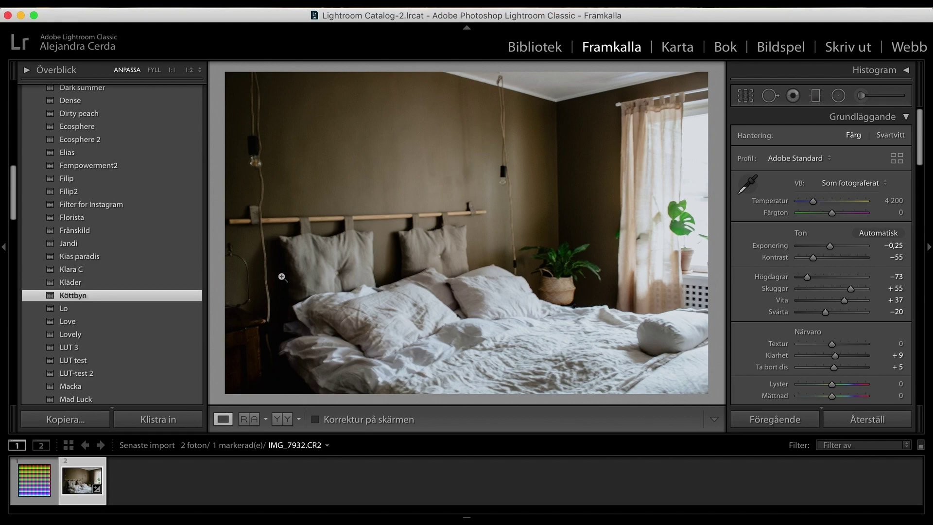
# - Apply Köttbyn to BaseColor.png and export it as a JPEG named 'Köttbyn filter'
pyautogui.press('Left')
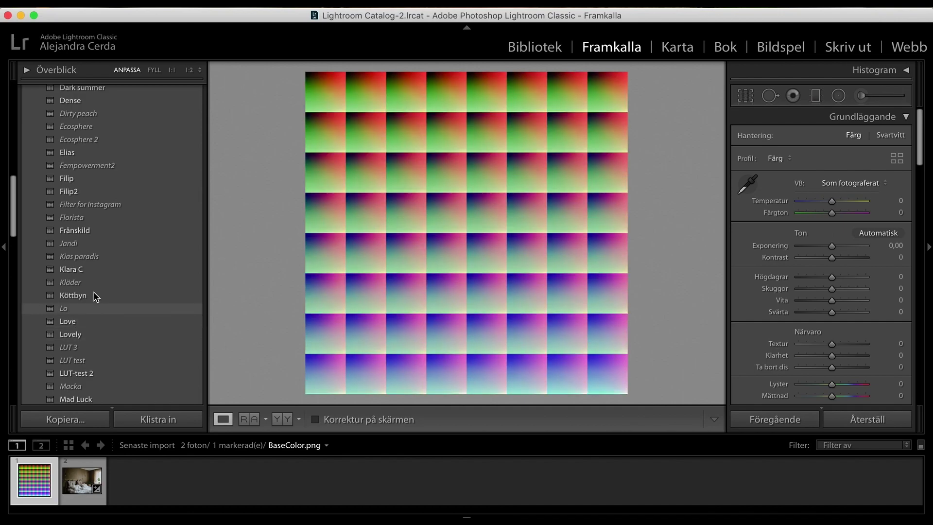
pyautogui.click(94, 296)
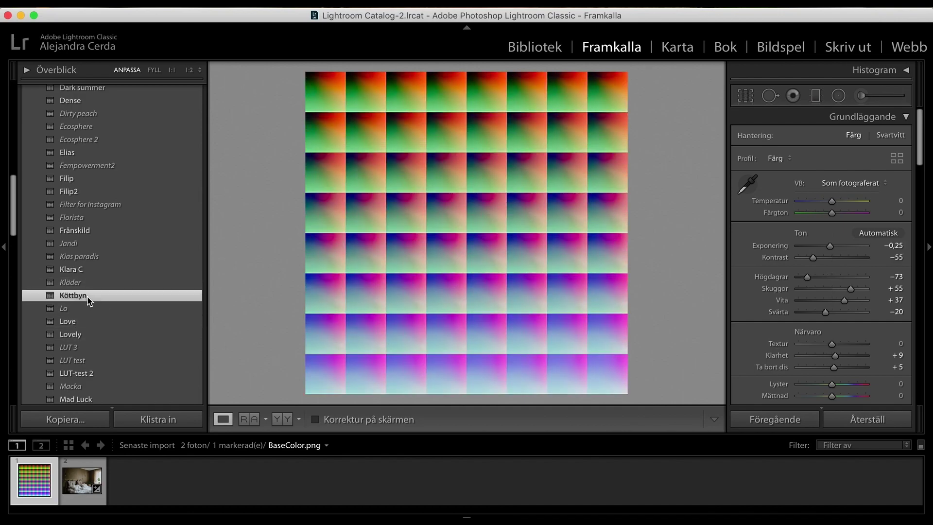
pyautogui.rightClick(388, 243)
pyautogui.moveTo(437, 451)
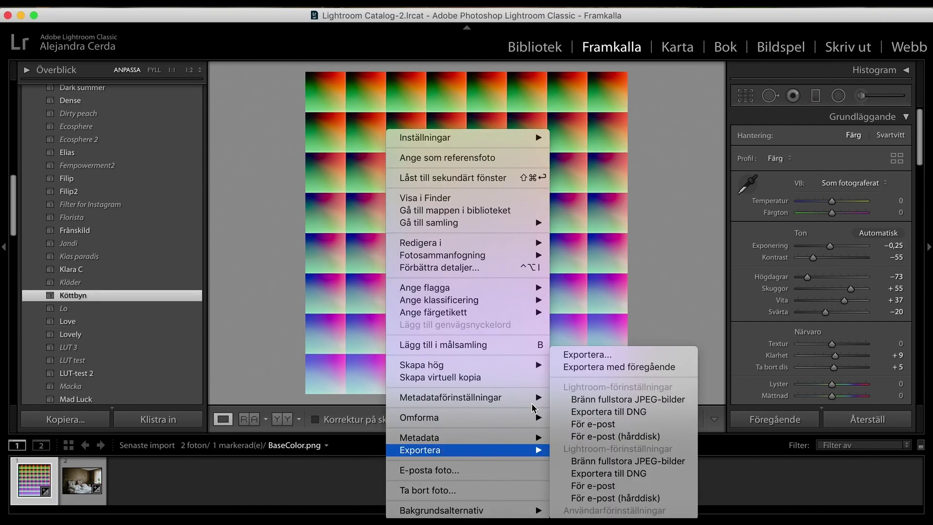
pyautogui.click(620, 353)
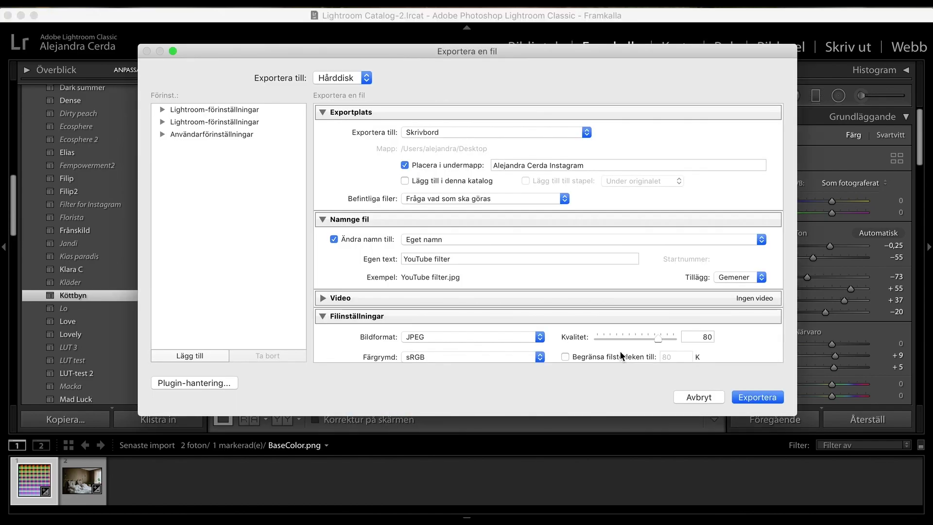
pyautogui.tripleClick(460, 258)
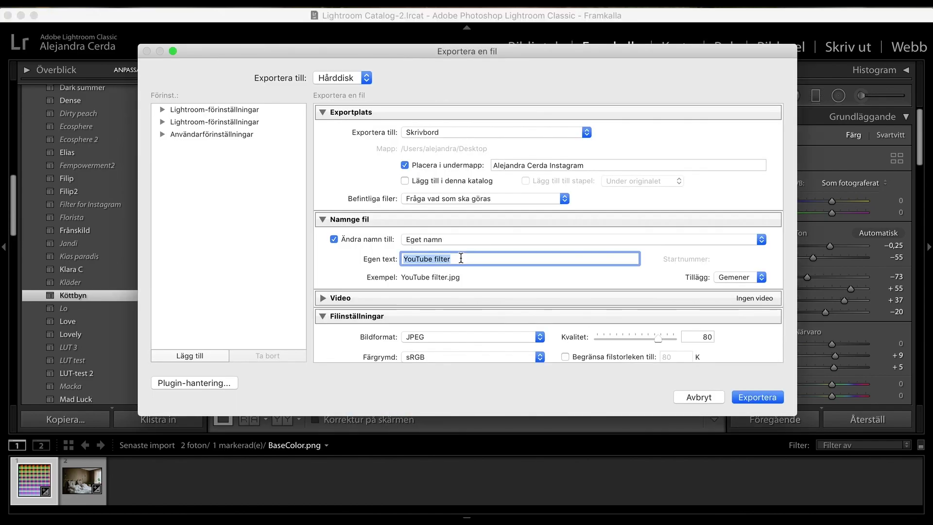
pyautogui.write('Köt')
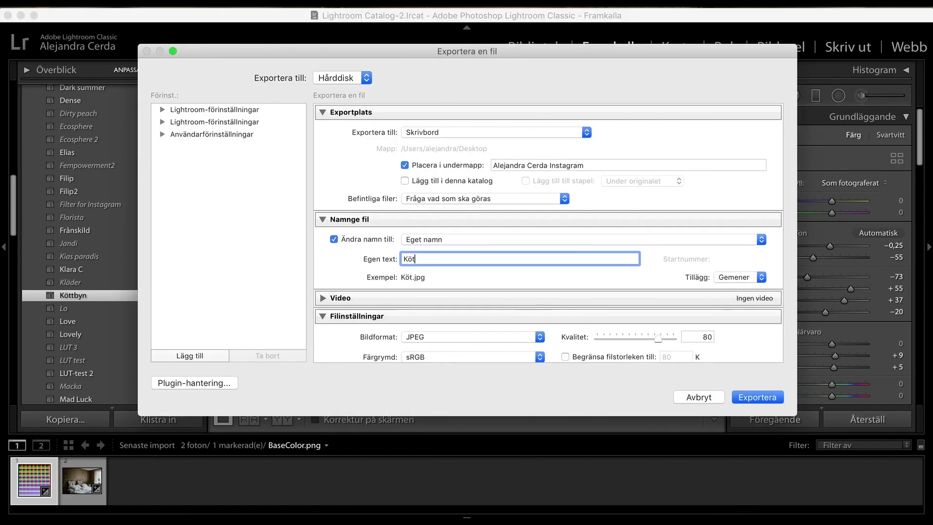
pyautogui.write('tbyn filter')
pyautogui.click(761, 398)
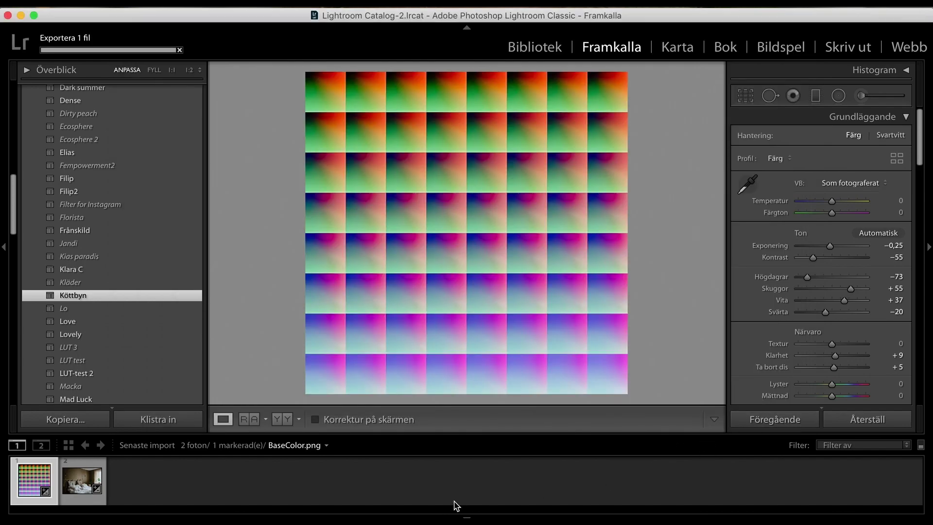
# - Preview the Love preset on the bedroom photo, then apply Love to BaseColor.png
pyautogui.press('Right')
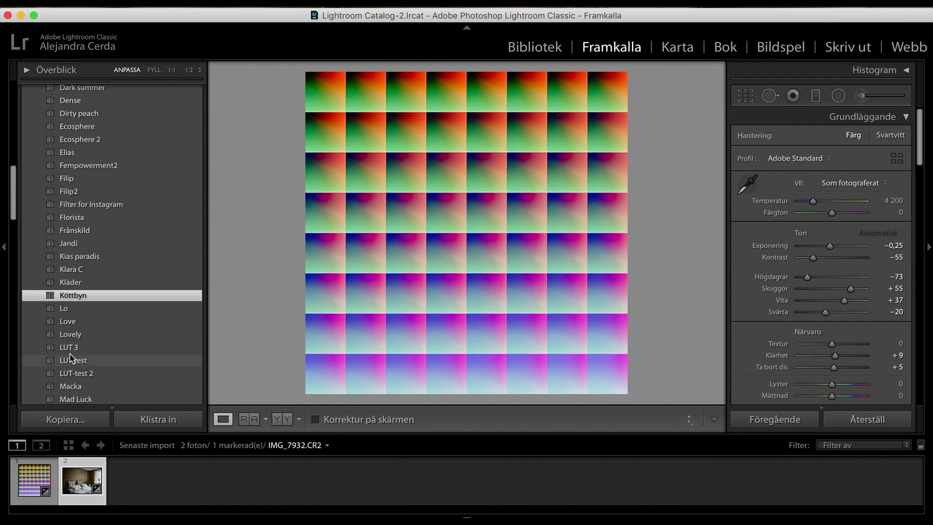
pyautogui.click(70, 323)
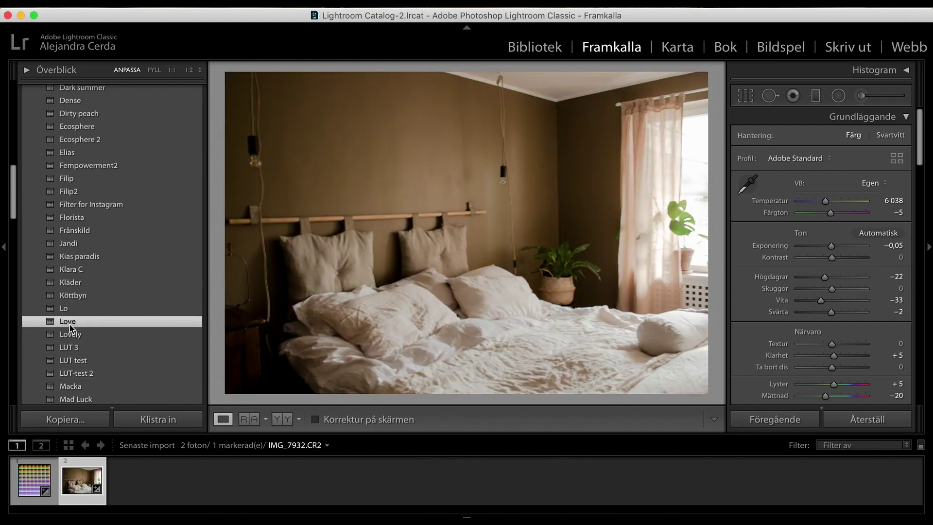
pyautogui.press('Left')
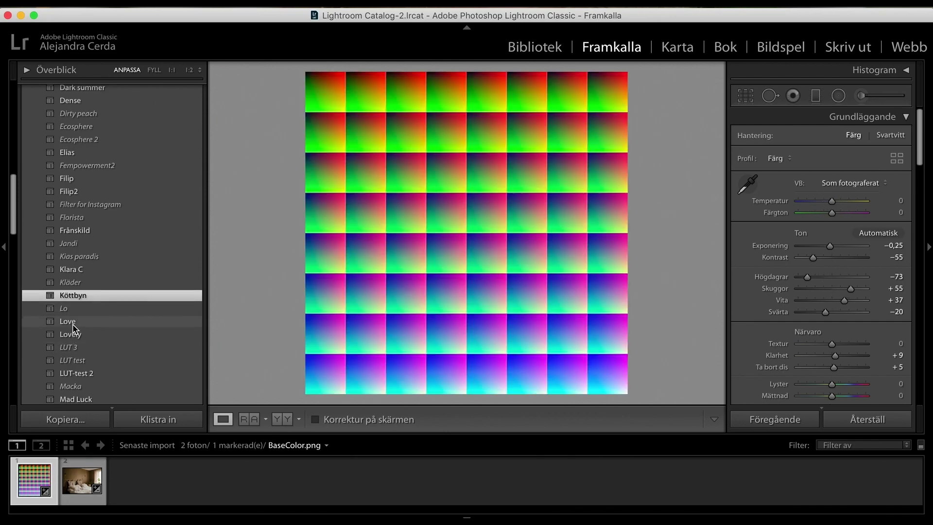
pyautogui.click(72, 324)
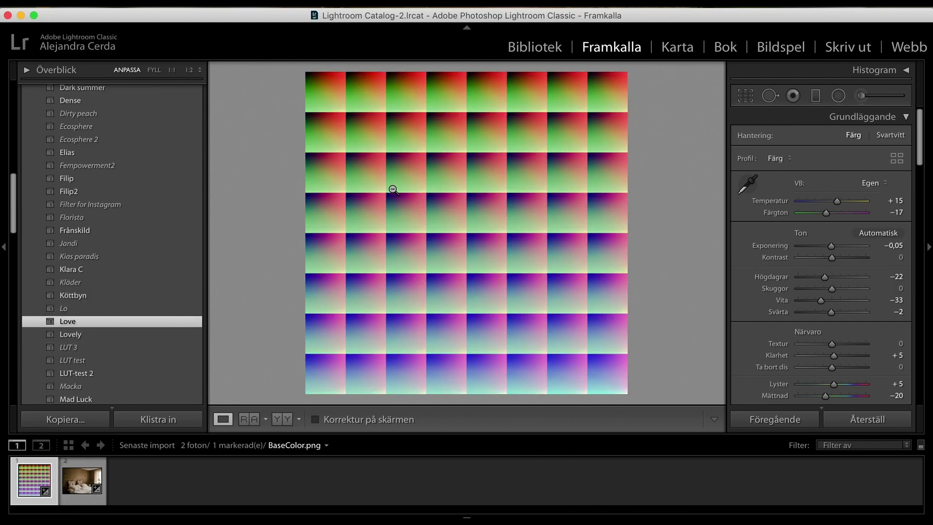
# - Export the graded BaseColor grid as a JPEG named 'Love filter'
pyautogui.rightClick(370, 200)
pyautogui.moveTo(422, 456)
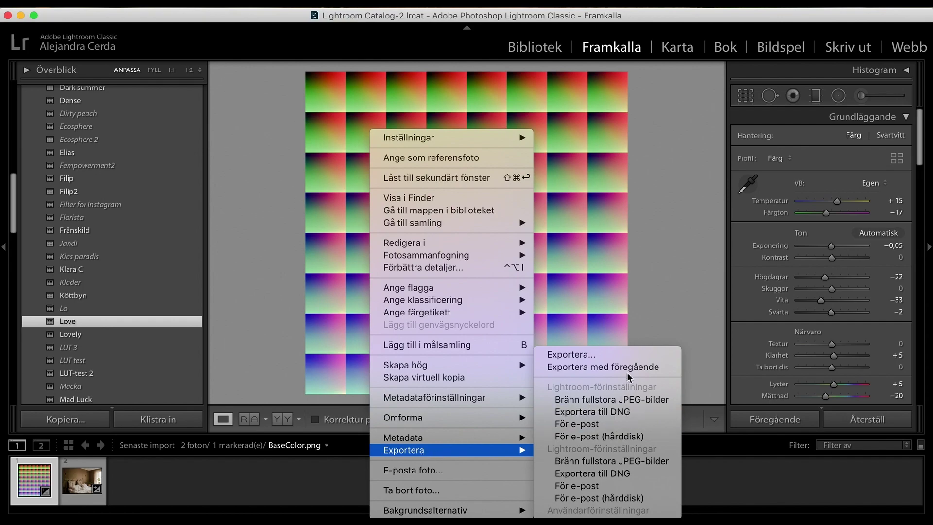
pyautogui.click(631, 357)
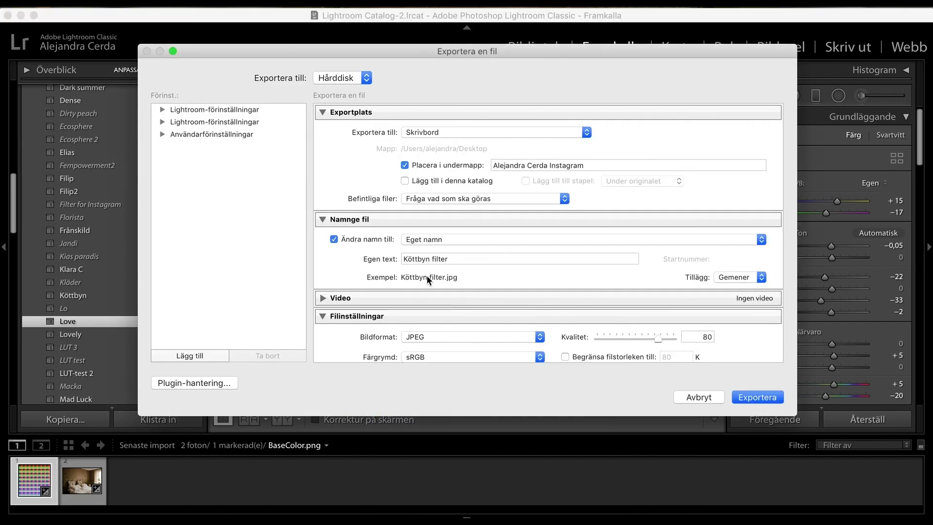
pyautogui.tripleClick(482, 262)
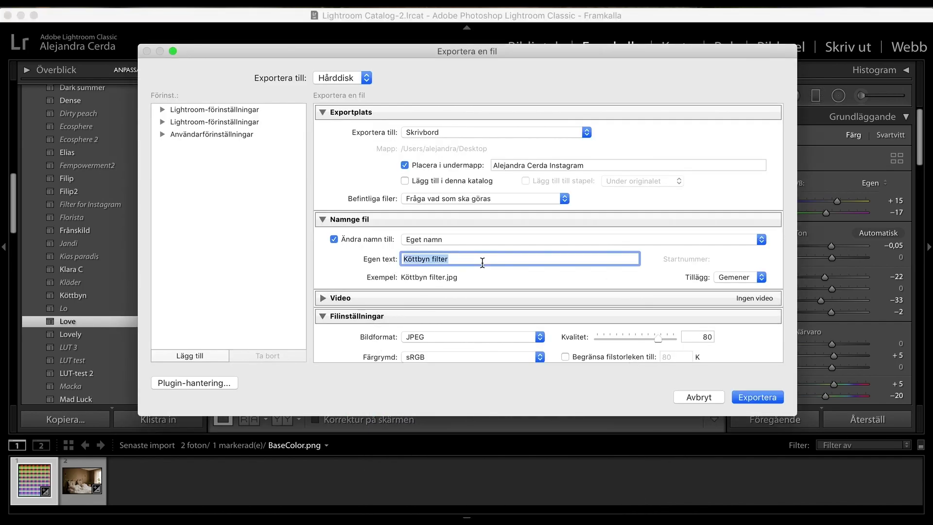
pyautogui.write('Love filter')
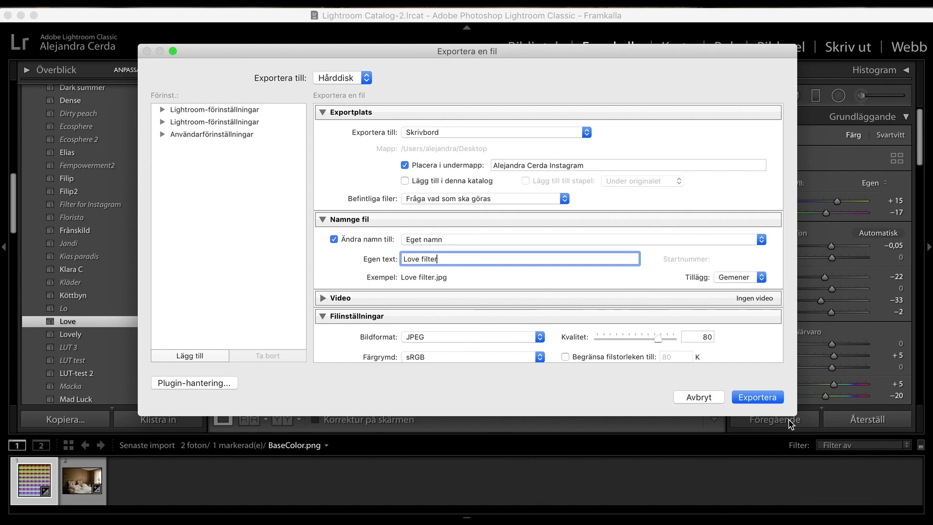
pyautogui.click(766, 396)
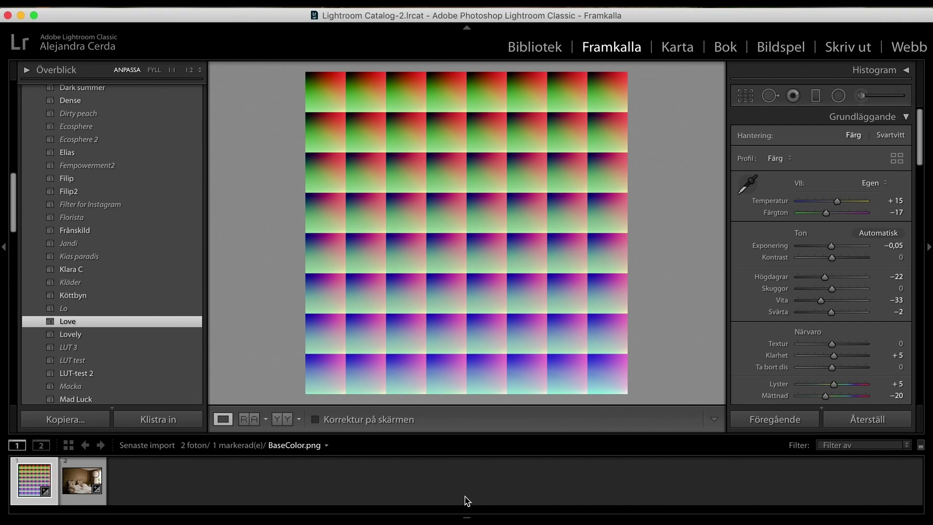
# - Launch Spark AR Studio from Spotlight search 'spar' and choose Blank Project
pyautogui.press('super+space')
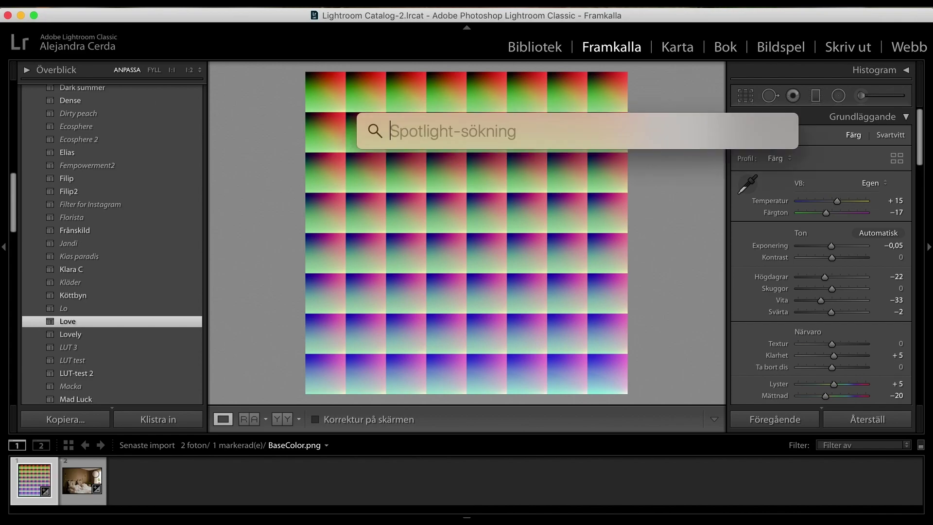
pyautogui.write('spark AR Studio')
pyautogui.press('Return')
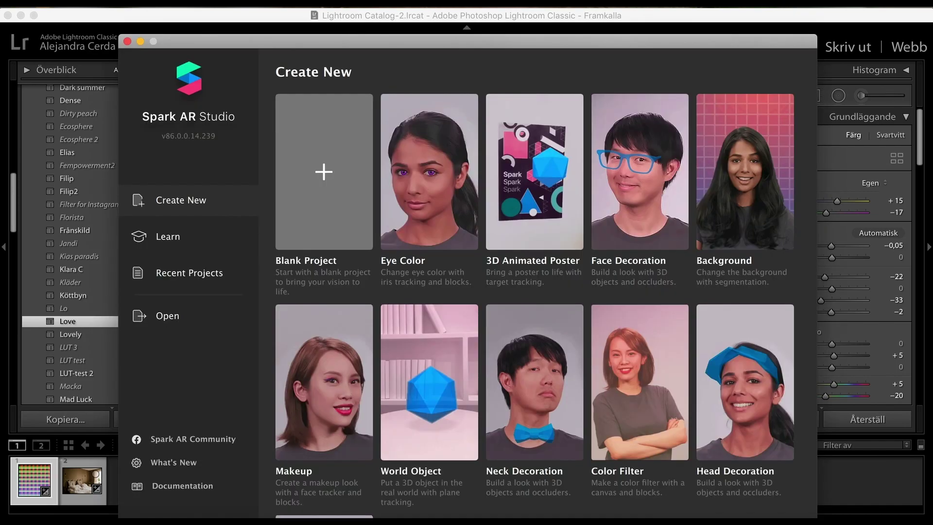
pyautogui.click(310, 187)
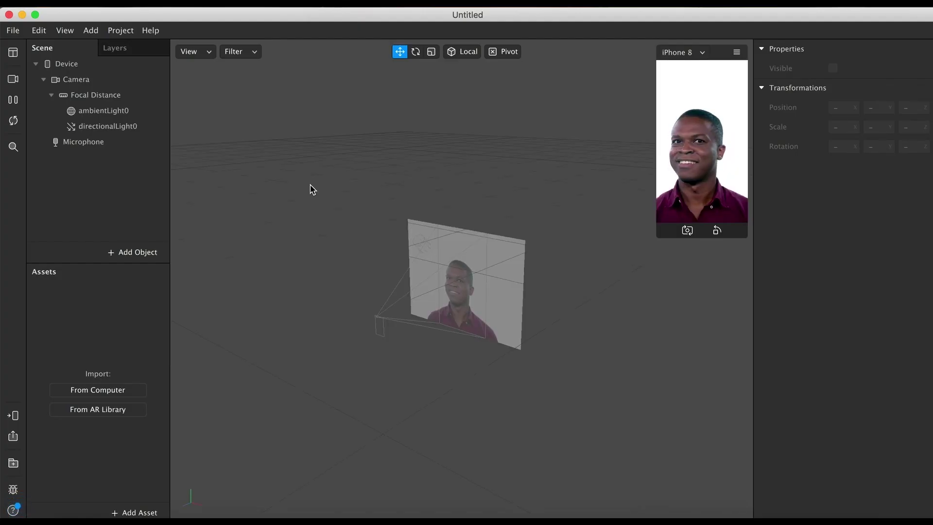
# - Import FastColorLUT.arp, Köttbyn filter.jpg and Love filter.jpg from the computer as assets
pyautogui.click(138, 394)
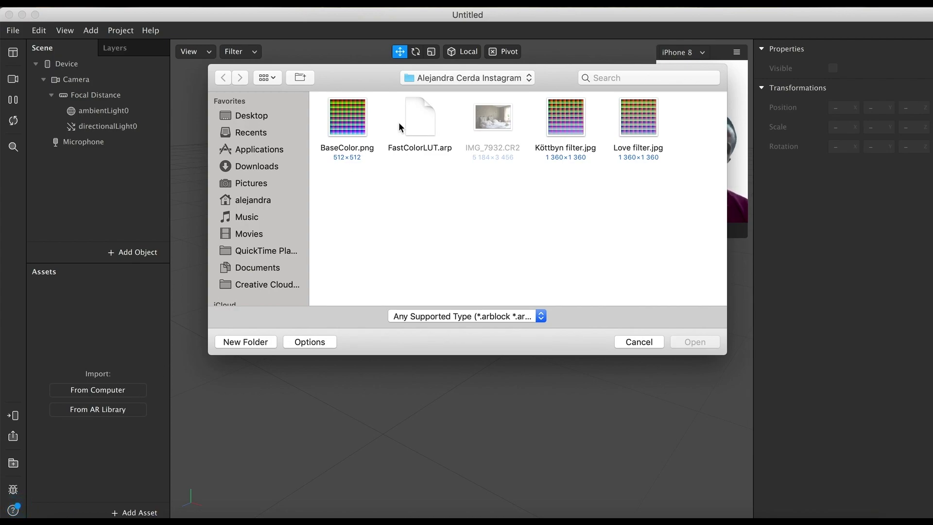
pyautogui.click(421, 115)
pyautogui.keyDown('super'); pyautogui.click(569, 117); pyautogui.keyUp('super')
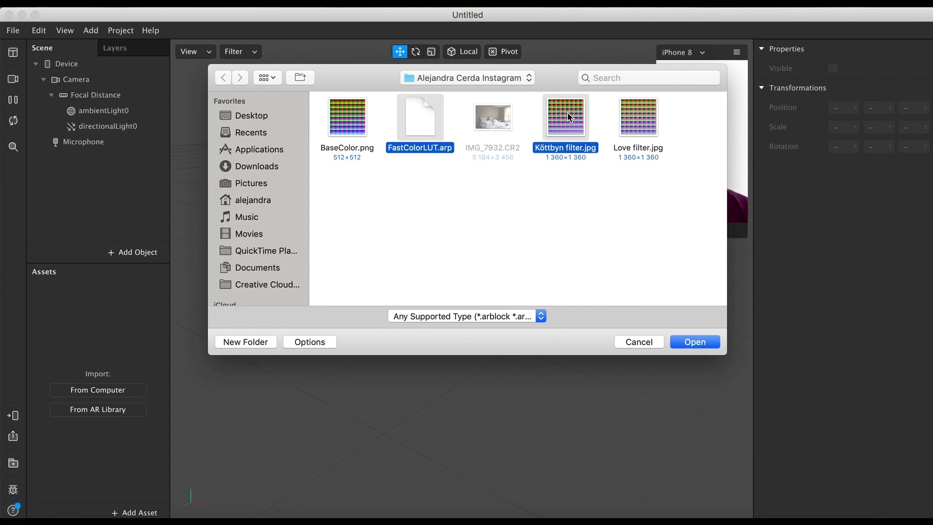
pyautogui.keyDown('super'); pyautogui.click(648, 129); pyautogui.keyUp('super')
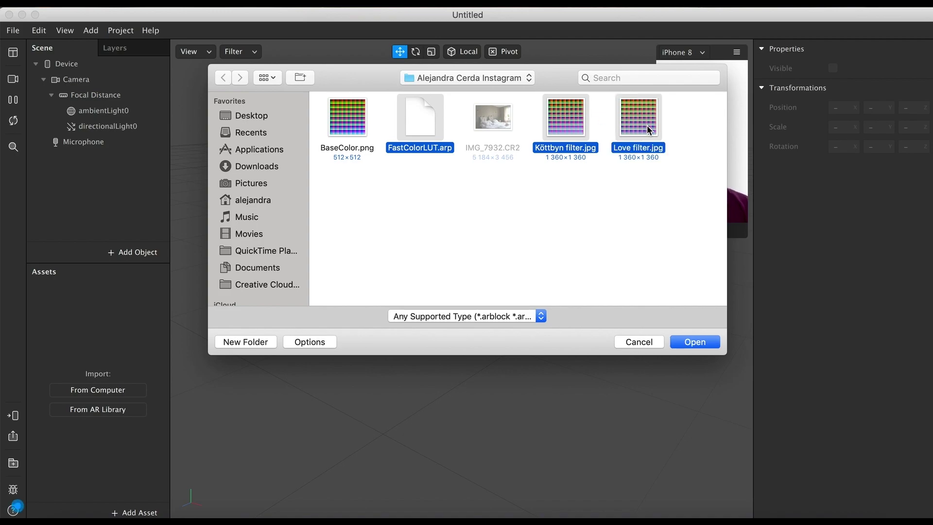
pyautogui.click(700, 344)
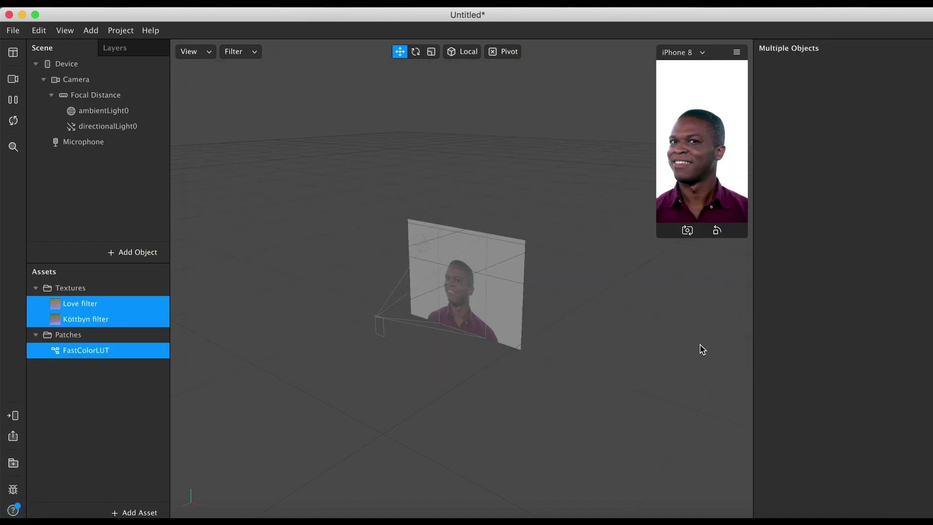
# - Add a canvas, canvas0, under the Camera in the scene
pyautogui.click(100, 448)
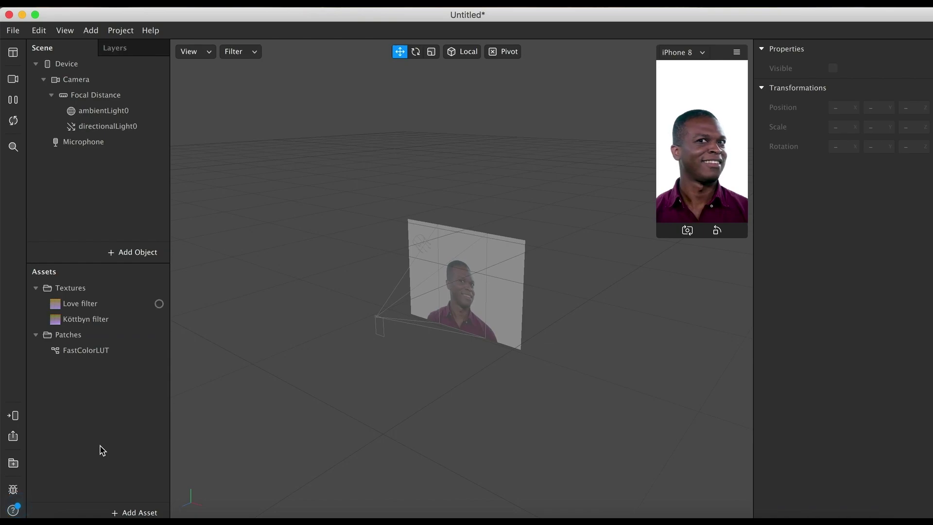
pyautogui.click(94, 79)
pyautogui.rightClick(94, 79)
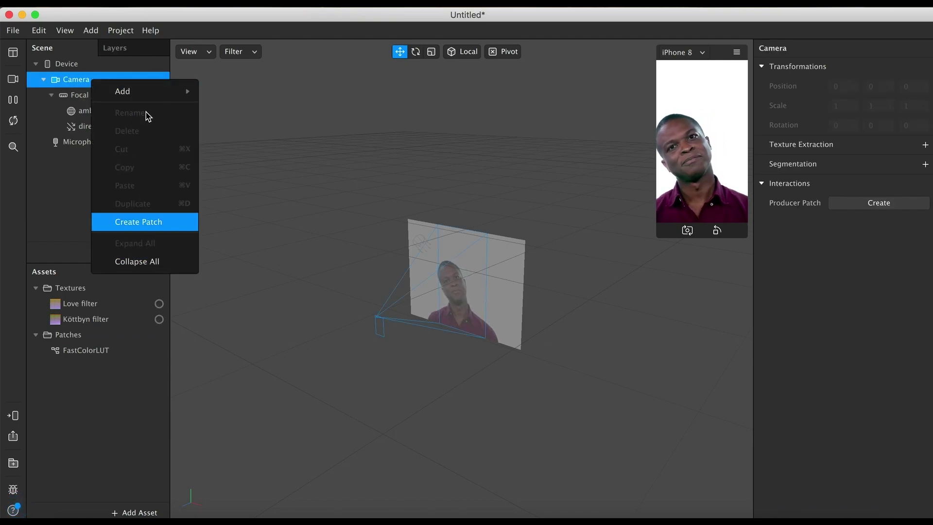
pyautogui.moveTo(163, 92)
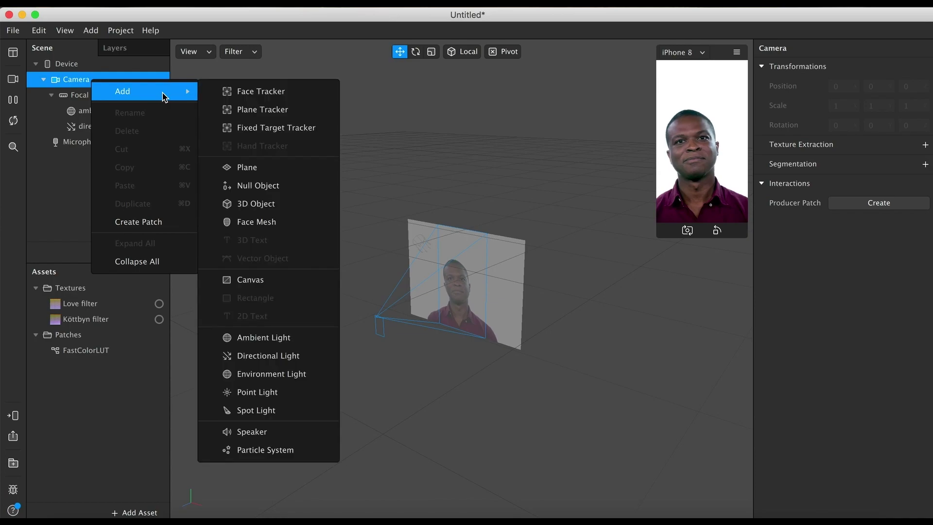
pyautogui.click(263, 280)
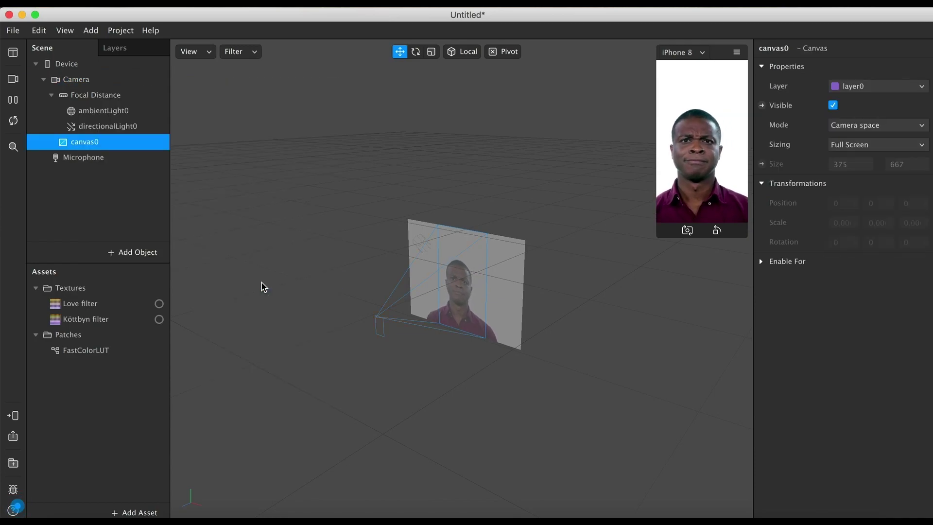
# - Add a rectangle, rectangle0, inside canvas0
pyautogui.rightClick(121, 147)
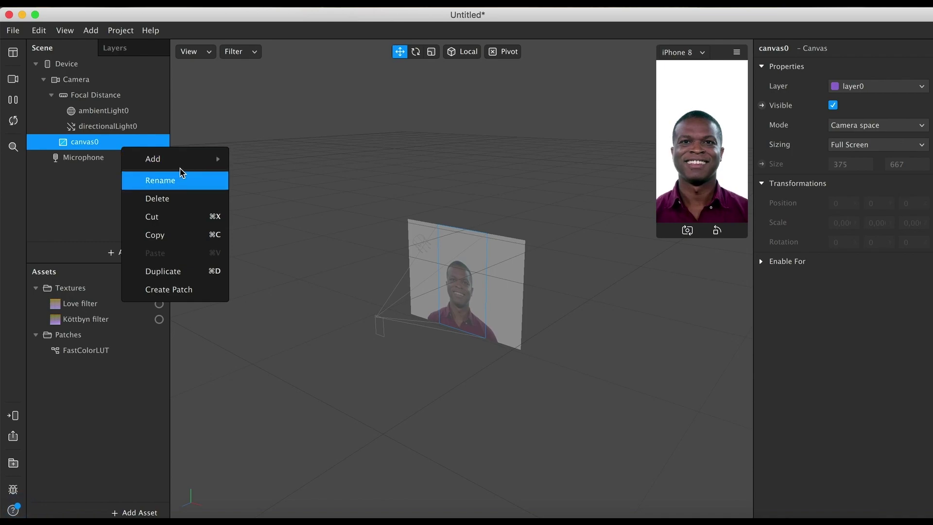
pyautogui.moveTo(191, 160)
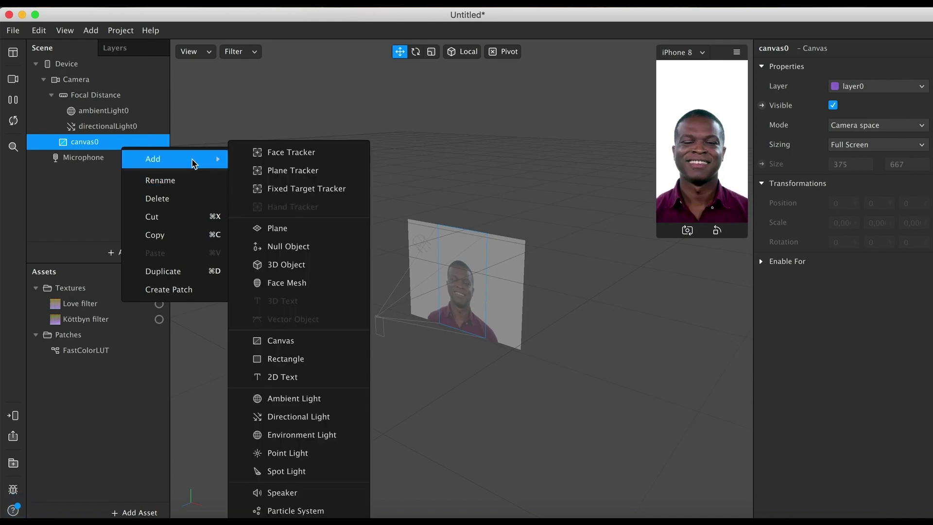
pyautogui.click(311, 368)
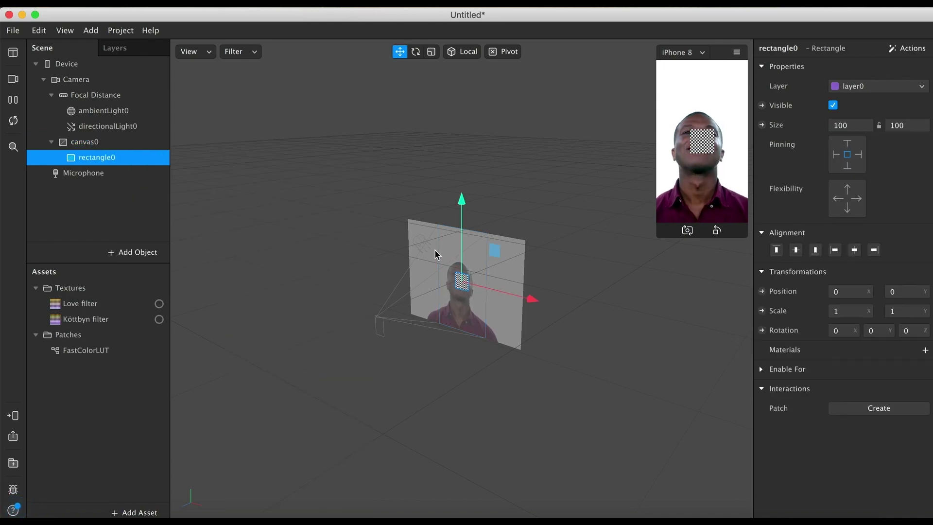
# - Set rectangle0's width and height to Fill Width and Fill Height (375×667)
pyautogui.click(860, 123)
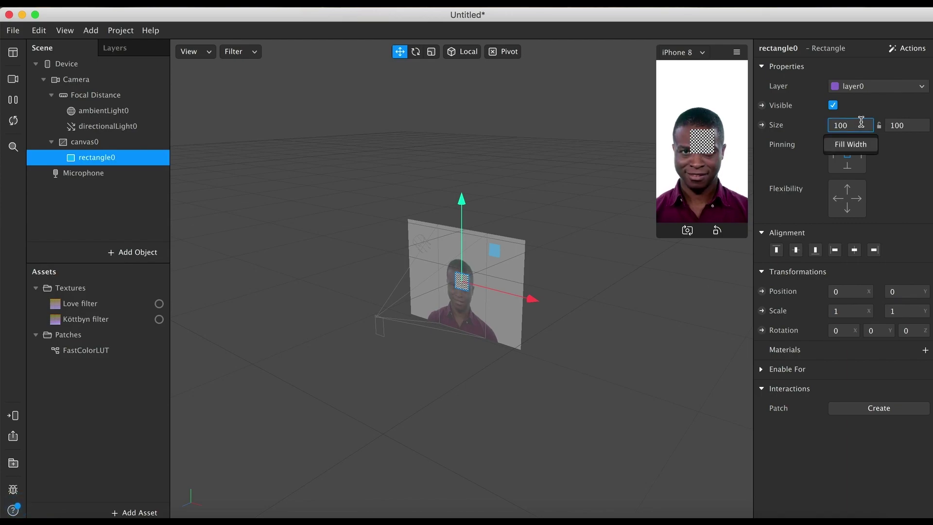
pyautogui.click(860, 149)
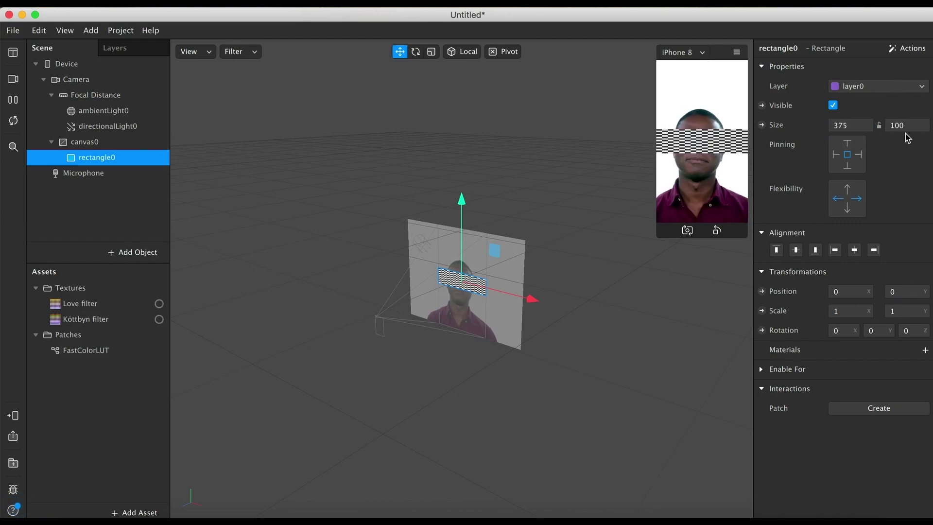
pyautogui.click(907, 125)
pyautogui.click(907, 146)
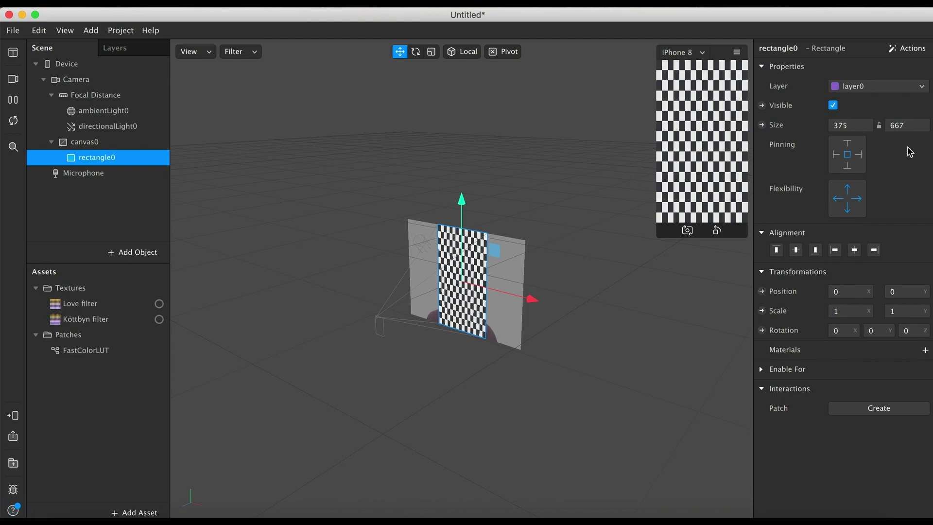
# - Create a new material for rectangle0 and select material0 in Assets
pyautogui.click(925, 350)
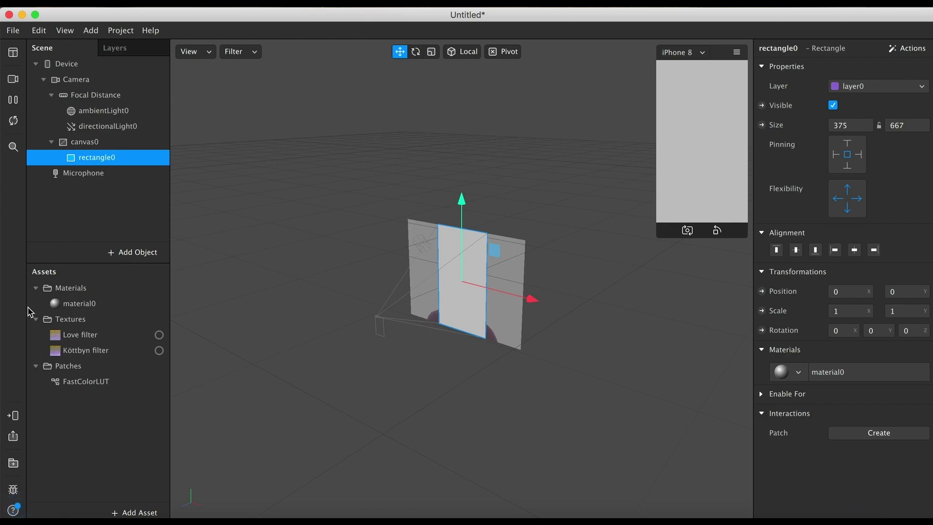
pyautogui.click(67, 304)
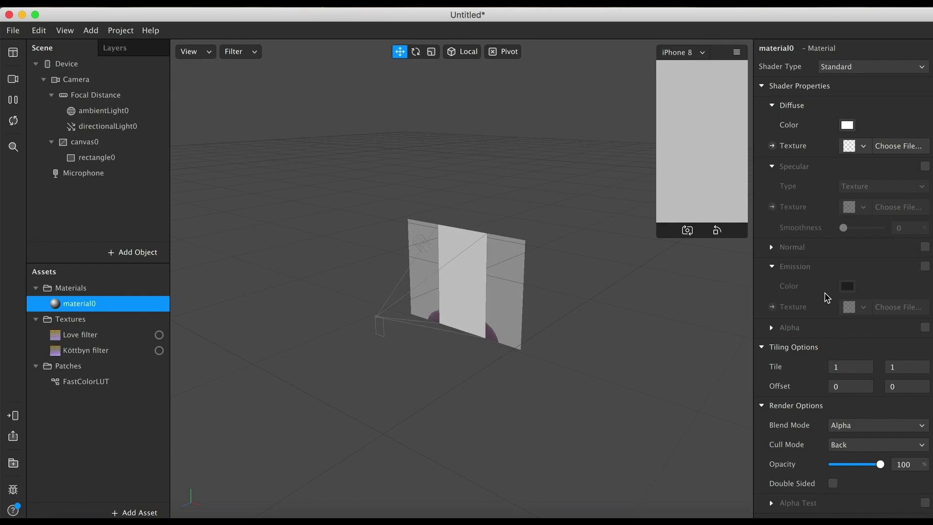
pyautogui.scroll(-3, 826, 297)
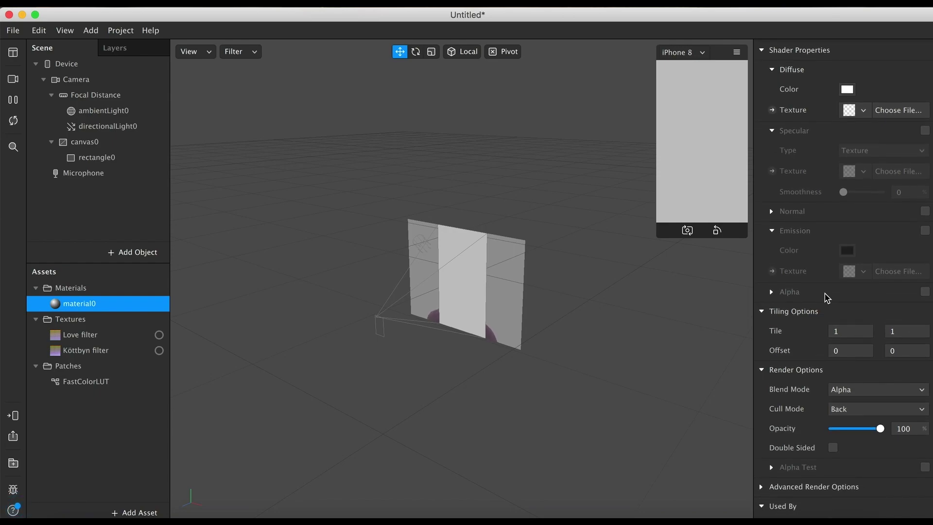
pyautogui.scroll(3, 826, 298)
# - Turn material0's Diffuse Texture into a patch and add Texture Extraction on the Camera (cameraTexture0)
pyautogui.click(772, 145)
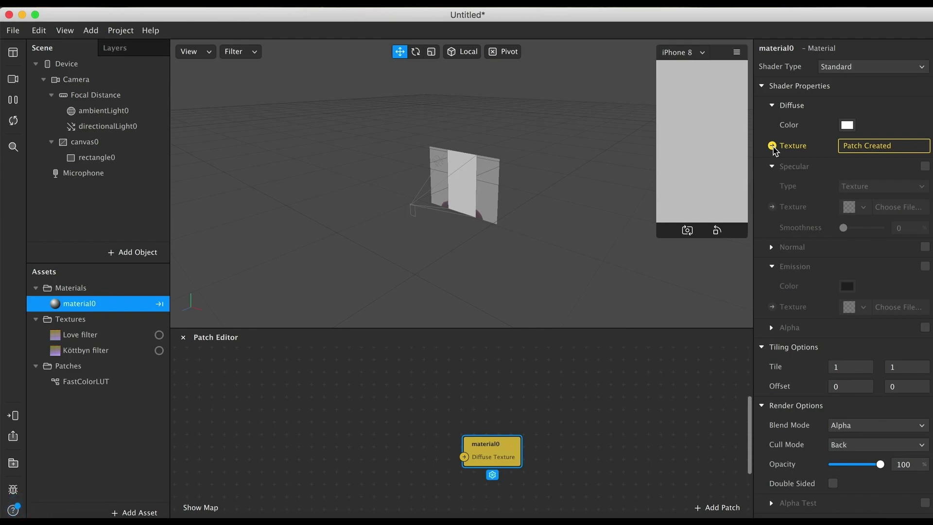
pyautogui.click(115, 289)
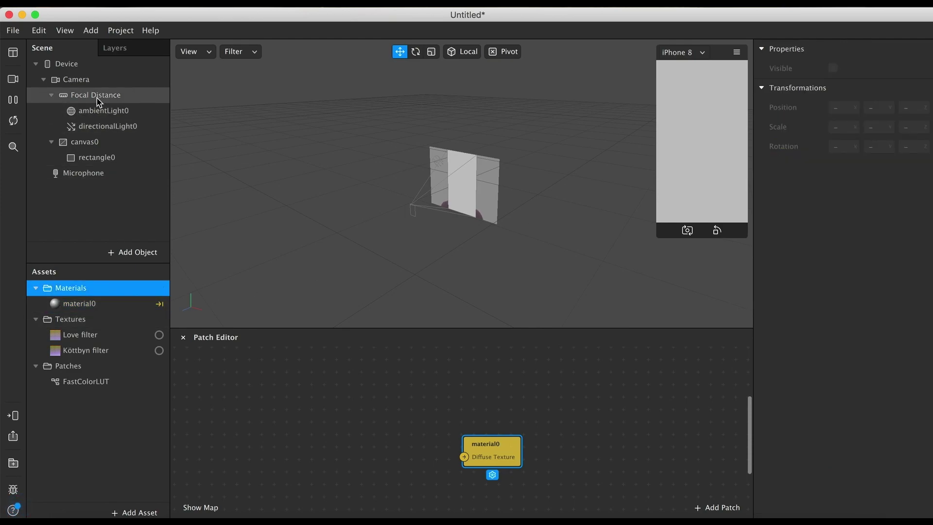
pyautogui.click(78, 79)
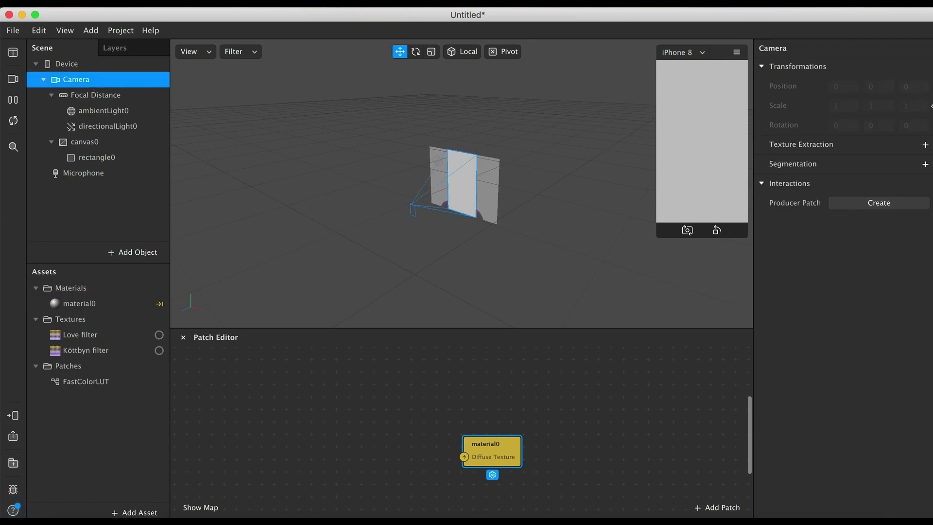
pyautogui.click(925, 145)
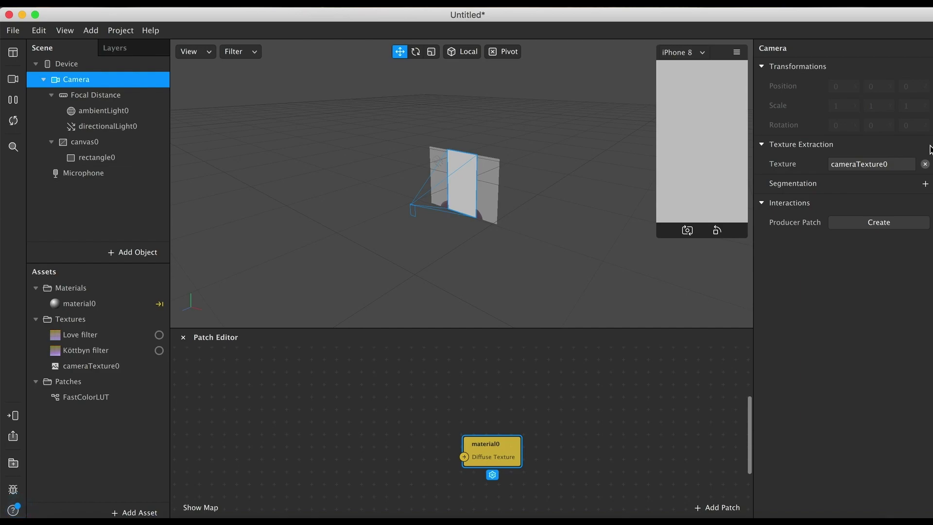
# - Place FastColorLUT, cameraTexture0 and Love filter nodes in the Patch Editor beside material0
pyautogui.moveTo(511, 449); pyautogui.dragTo(621, 422)
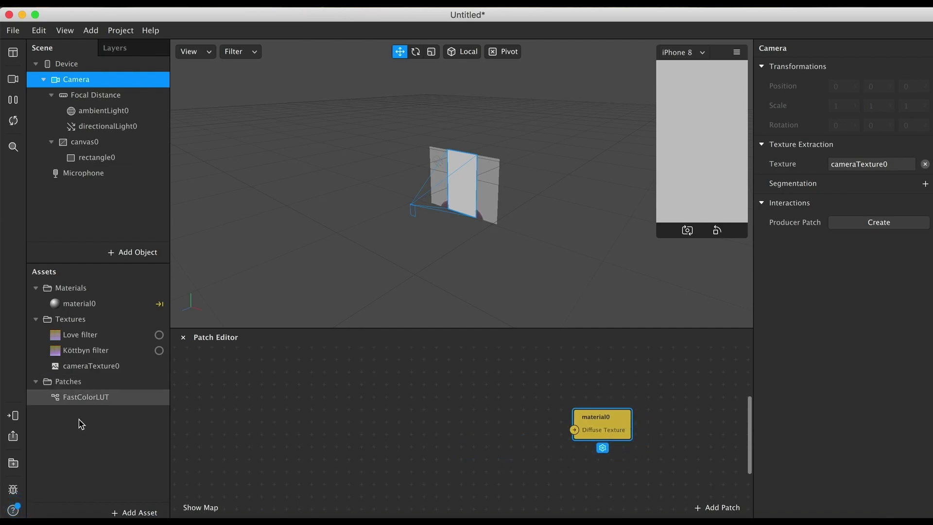
pyautogui.moveTo(93, 401); pyautogui.dragTo(491, 424)
pyautogui.moveTo(91, 365); pyautogui.dragTo(364, 377)
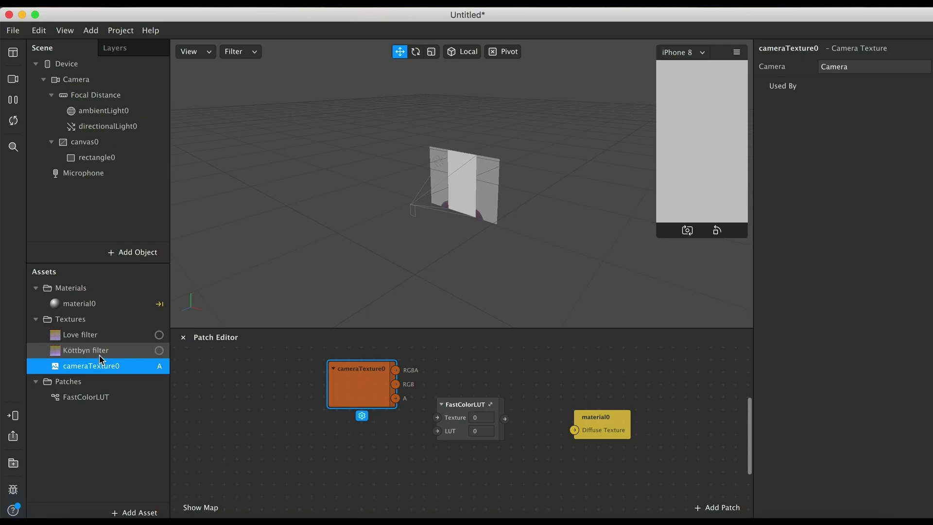
pyautogui.moveTo(94, 341); pyautogui.dragTo(512, 502)
pyautogui.moveTo(241, 376); pyautogui.dragTo(346, 458)
# - Wire cameraTexture0 to Texture, Love filter to LUT, and FastColorLUT output to Diffuse Texture
pyautogui.moveTo(396, 370); pyautogui.dragTo(436, 421)
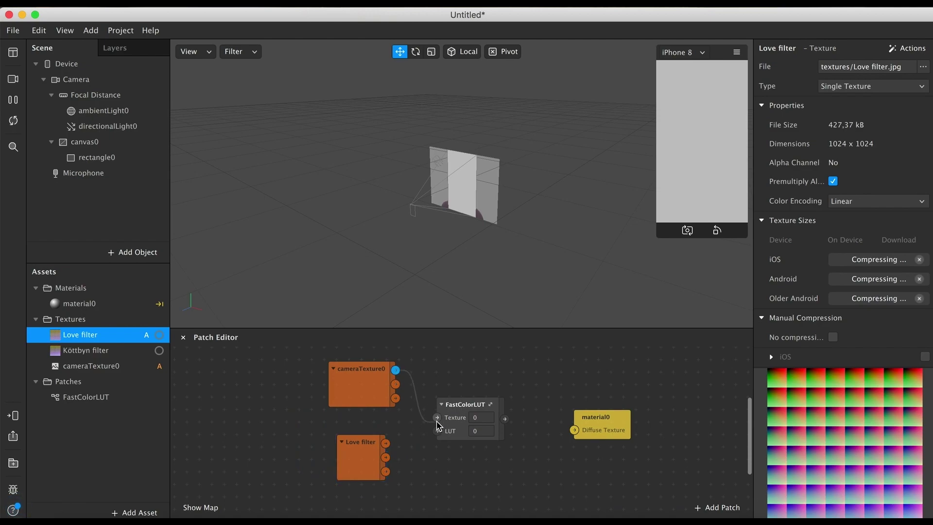
pyautogui.moveTo(386, 443); pyautogui.dragTo(437, 431)
pyautogui.moveTo(505, 419); pyautogui.dragTo(575, 432)
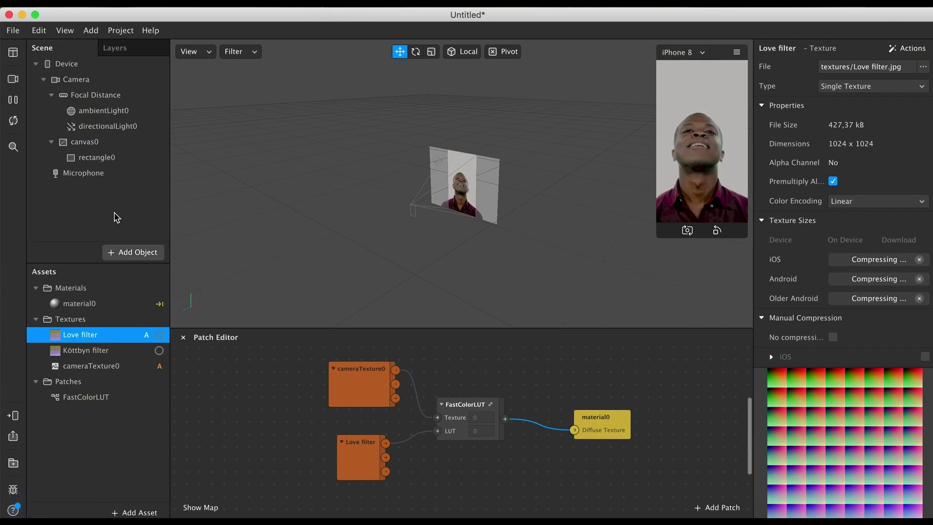
# - Preview the Love filter on simulated face videos 2, 3, 4 and 6, the live FaceTime HD Camera, then a simulation again
pyautogui.click(14, 79)
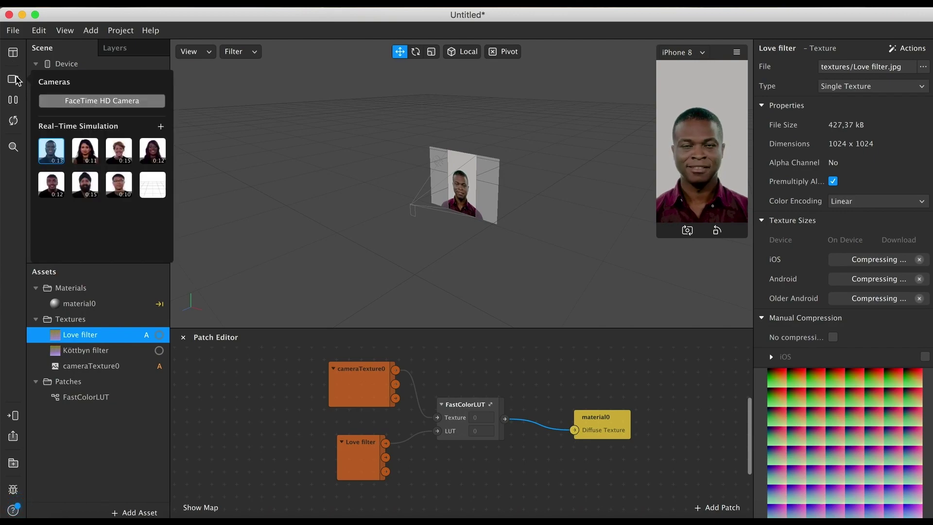
pyautogui.click(91, 154)
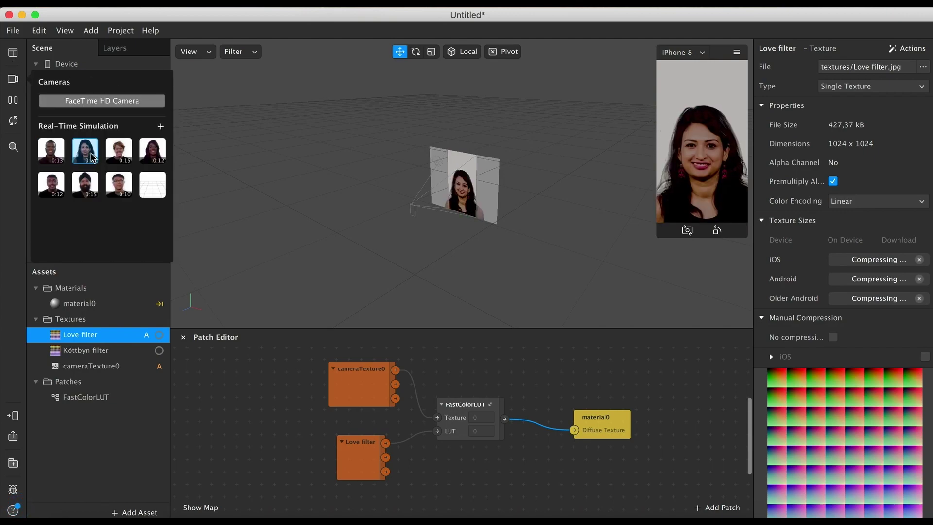
pyautogui.click(116, 150)
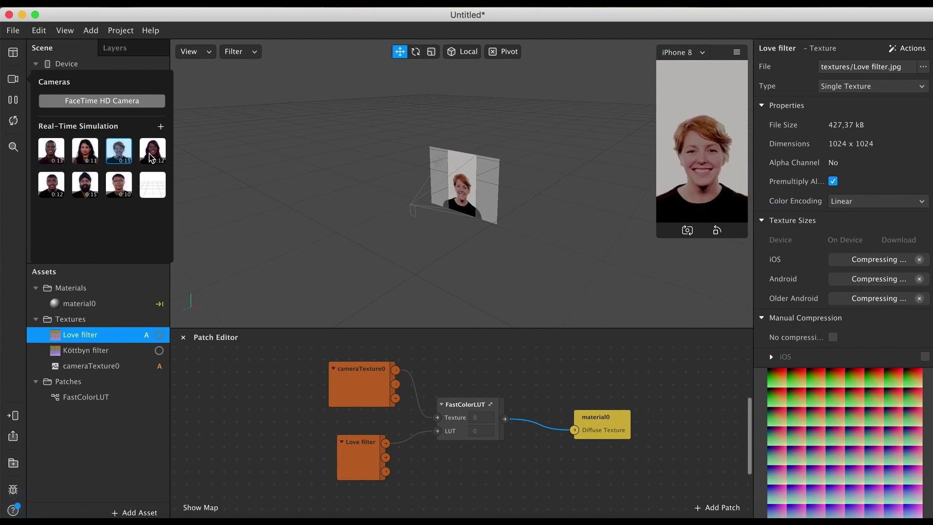
pyautogui.click(153, 162)
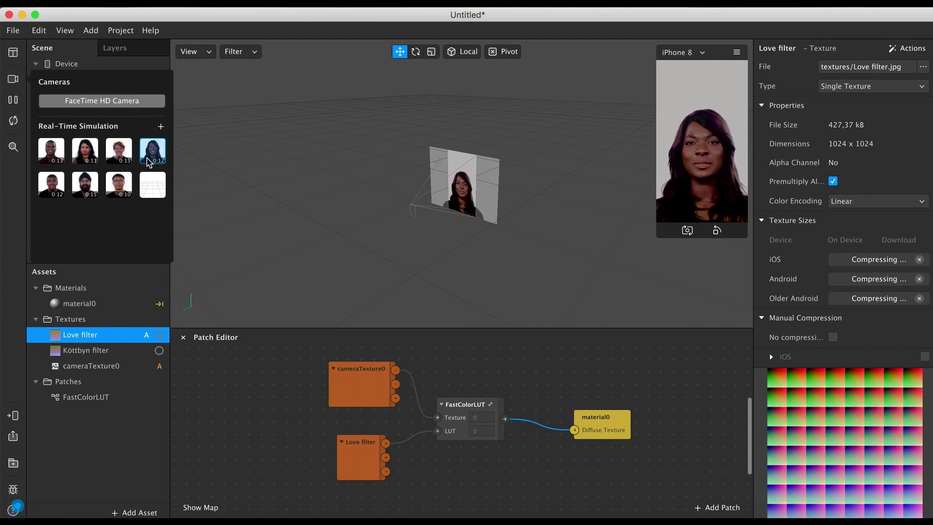
pyautogui.click(87, 189)
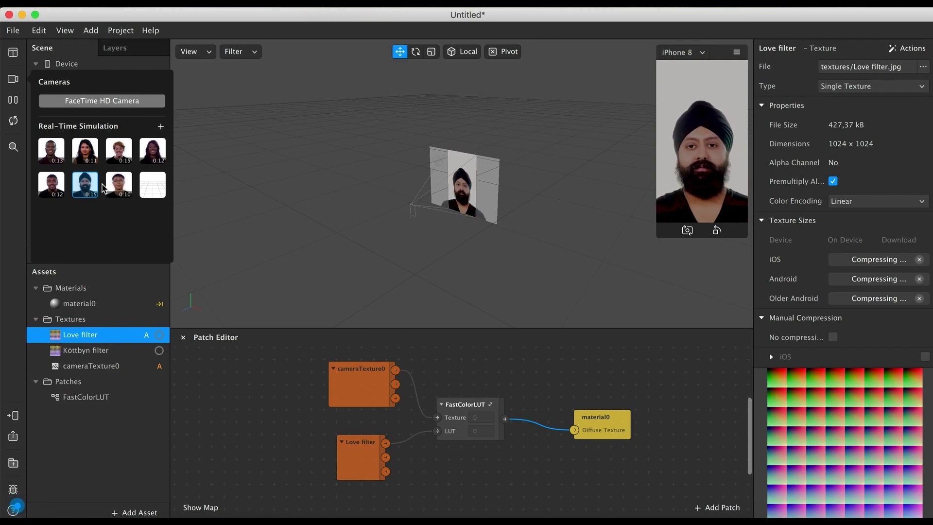
pyautogui.click(121, 104)
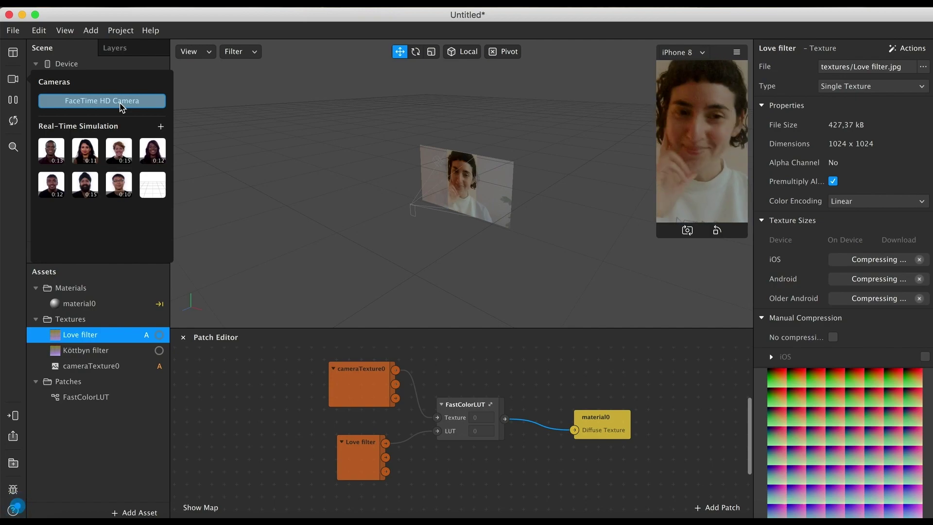
pyautogui.click(77, 152)
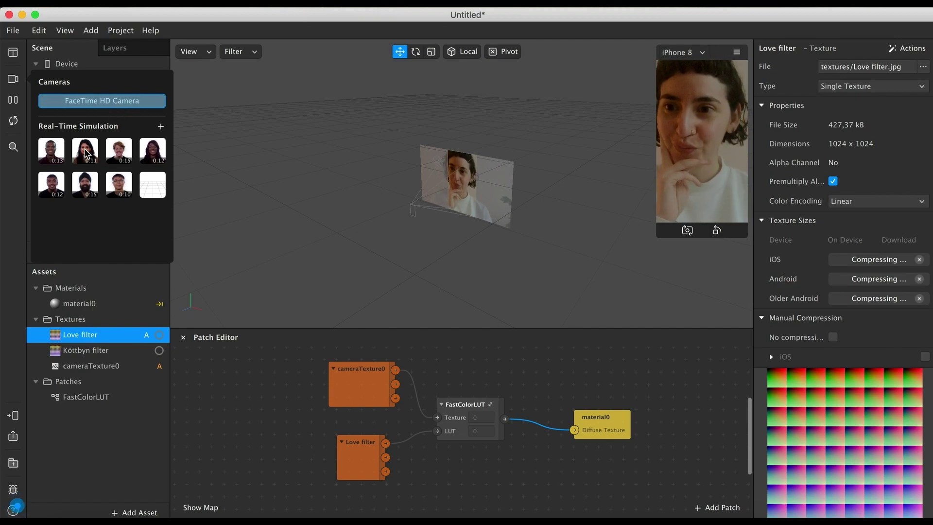